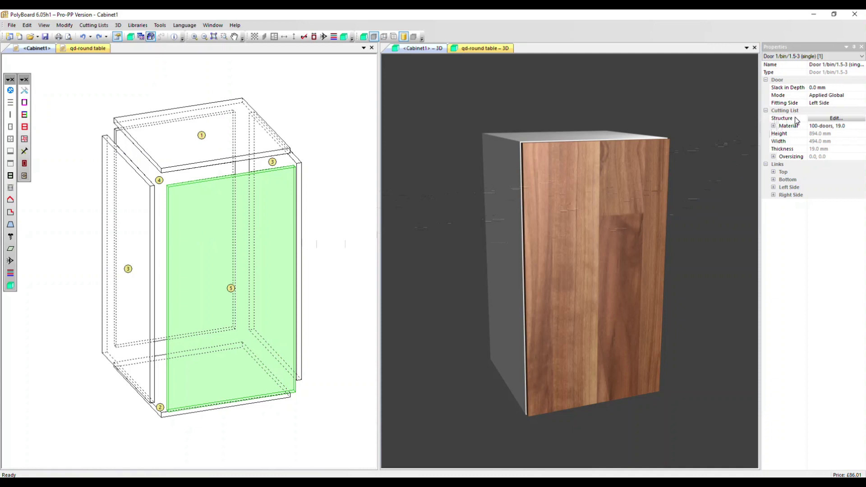
- Open the Structure Edit... menu for the selected cabinet door in the Properties panel
left_click(826, 118)
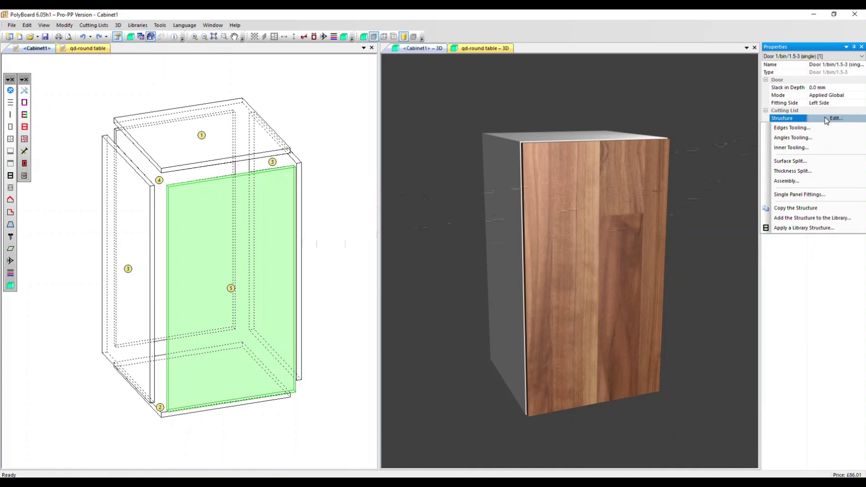
left_click(802, 127)
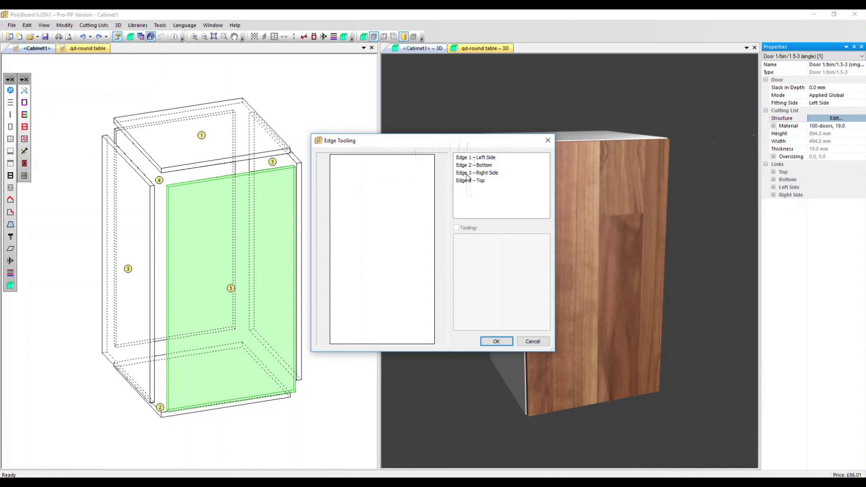
left_click(466, 174)
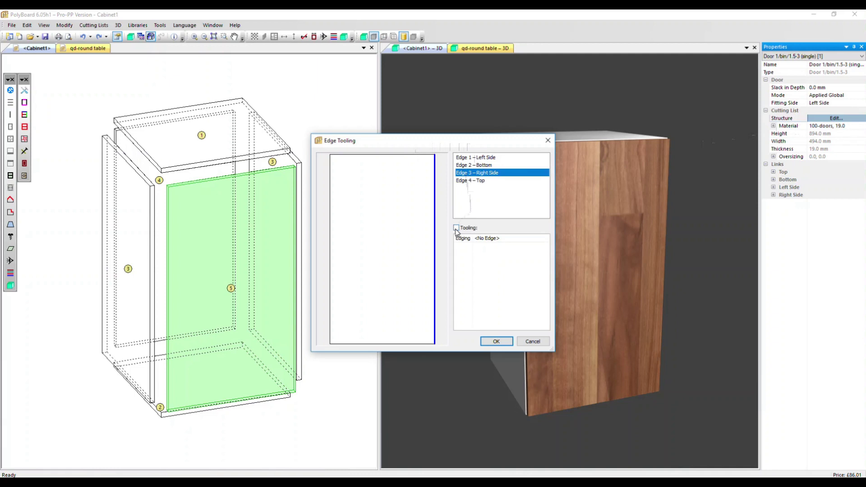
left_click(456, 228)
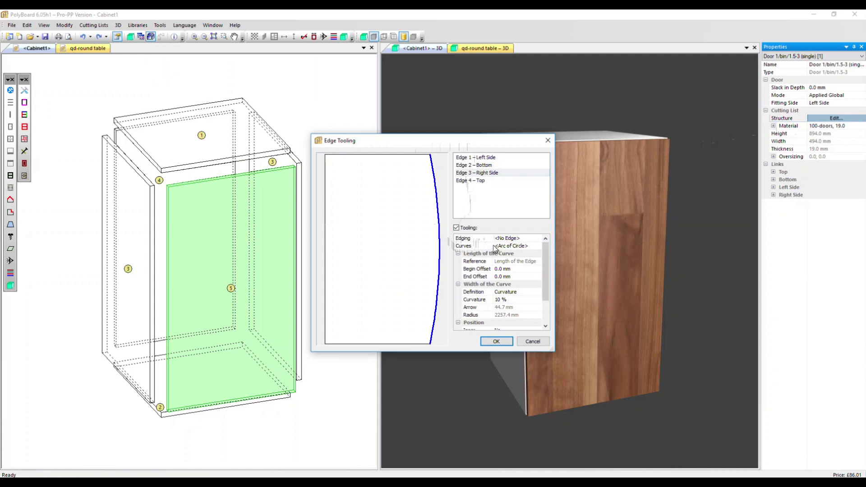
left_click(520, 239)
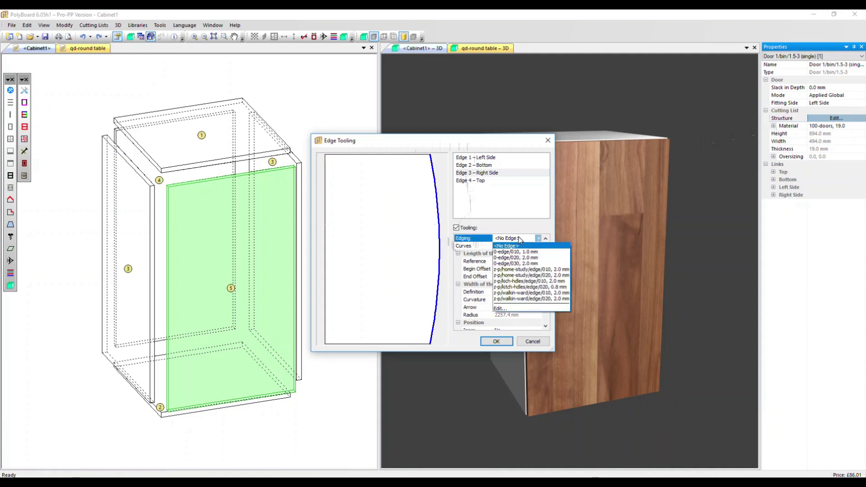
left_click(520, 239)
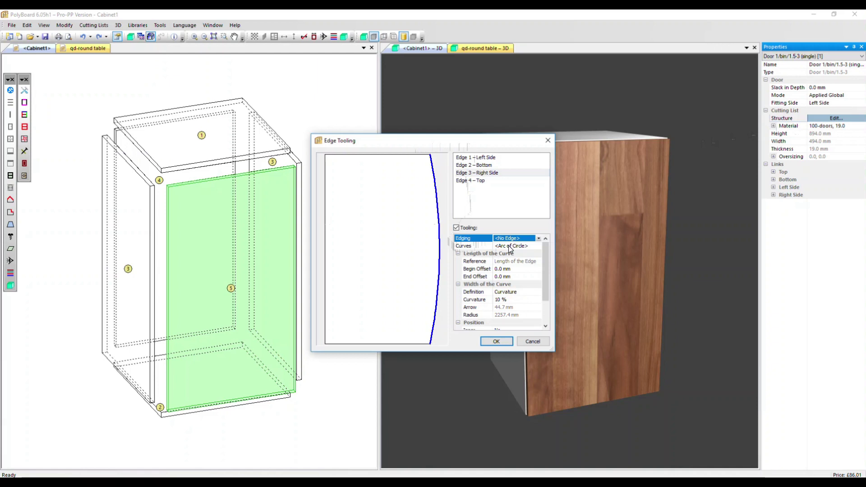
left_click(510, 247)
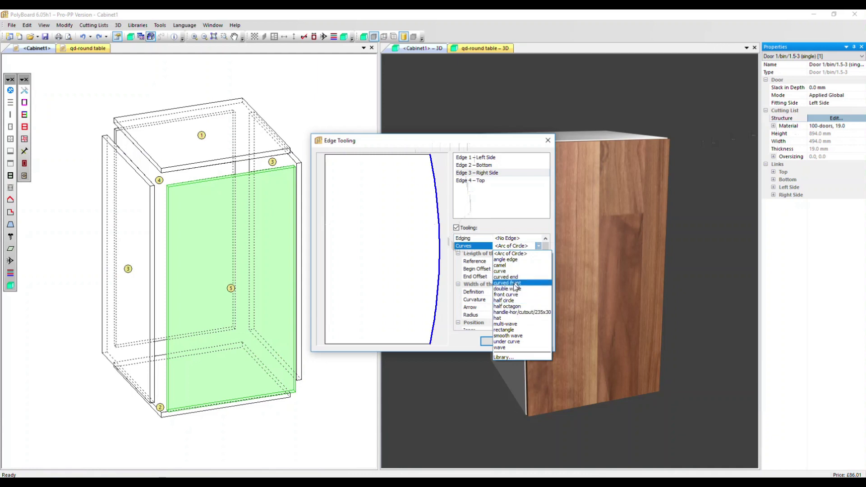
left_click(509, 357)
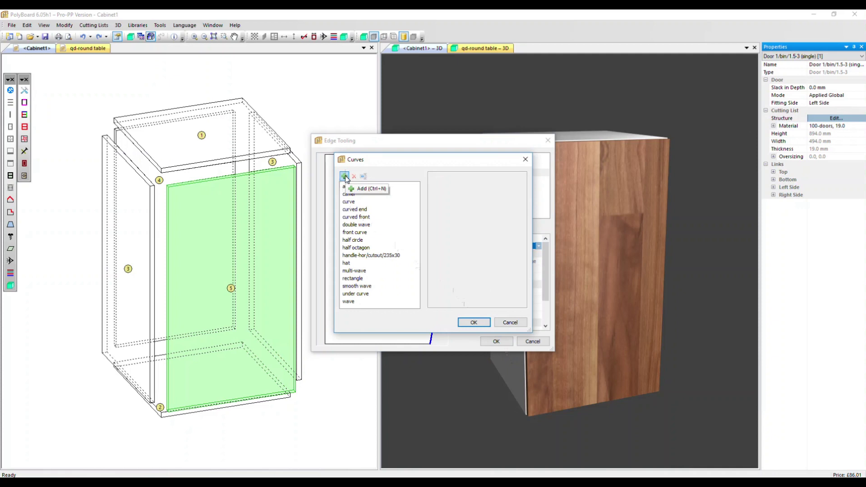
left_click(510, 323)
left_click(532, 341)
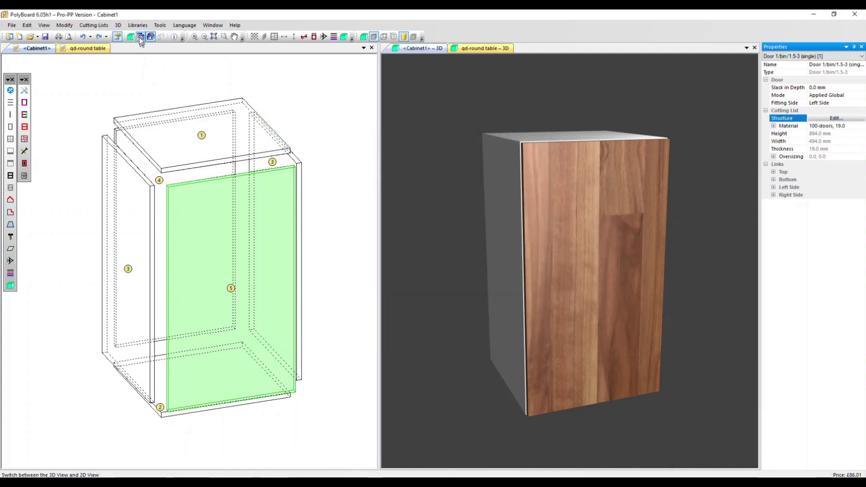
left_click(137, 26)
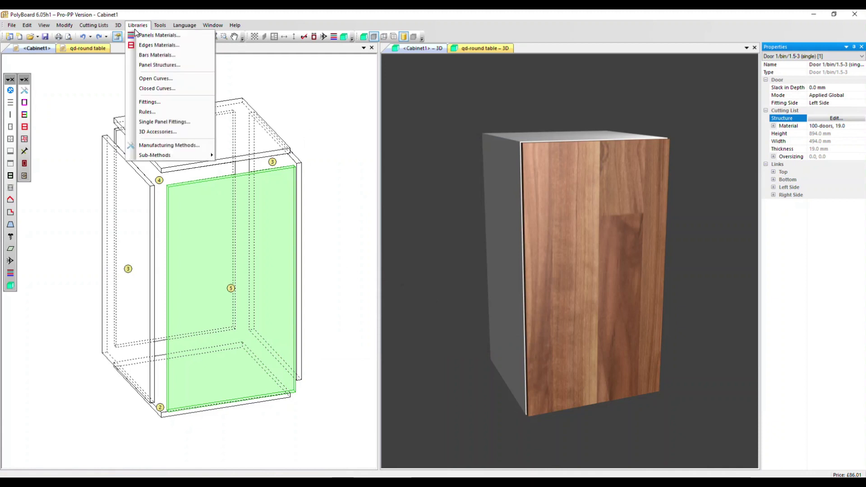
left_click(145, 78)
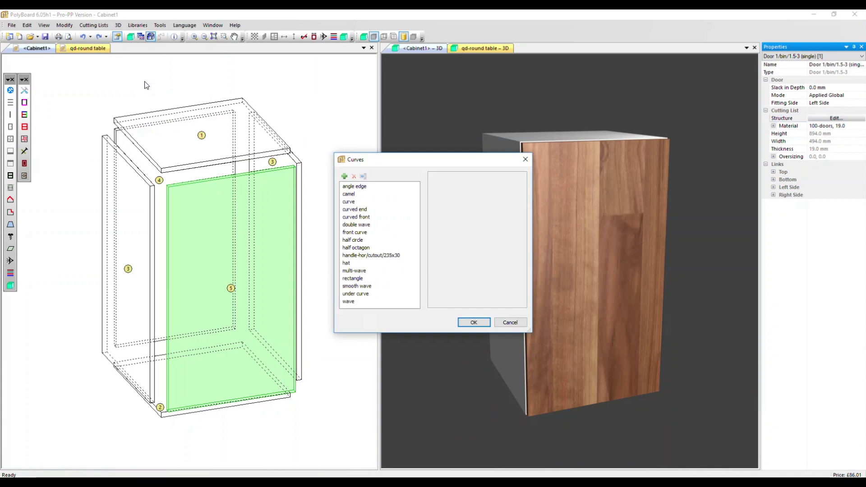
key("Escape")
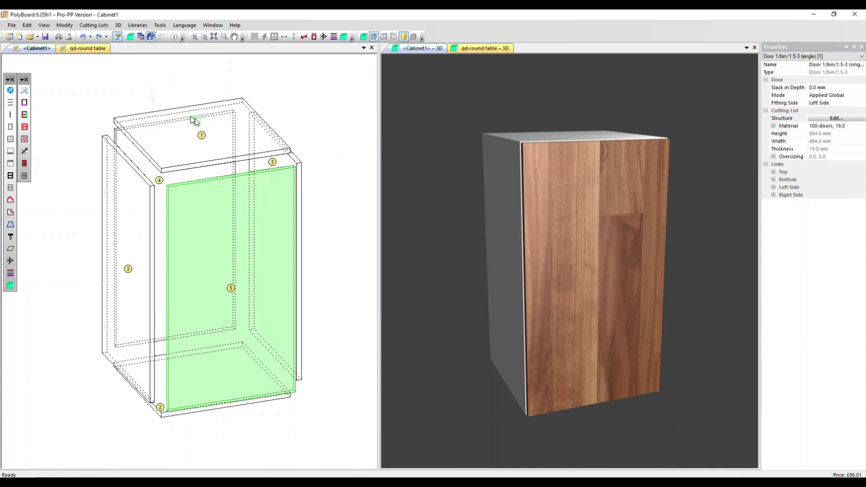
- In the door's Edges Tooling settings, select Edge 3 – Right Side and enable Tooling
left_click(822, 120)
left_click(802, 128)
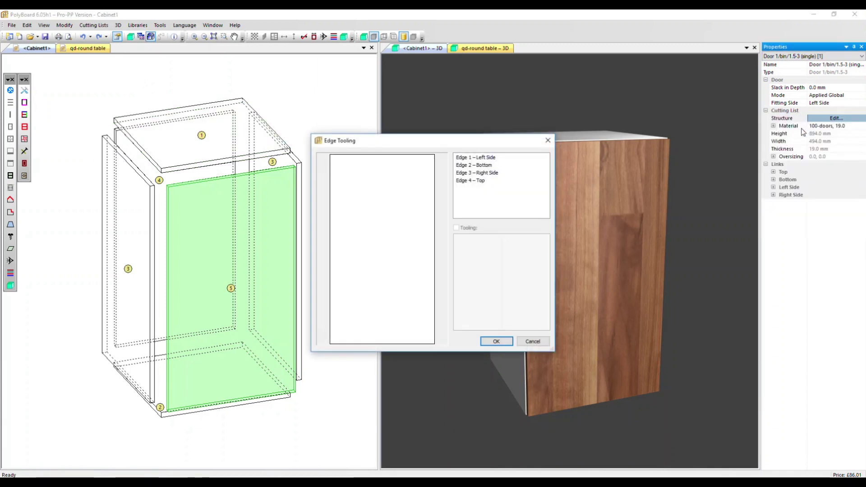
left_click(491, 172)
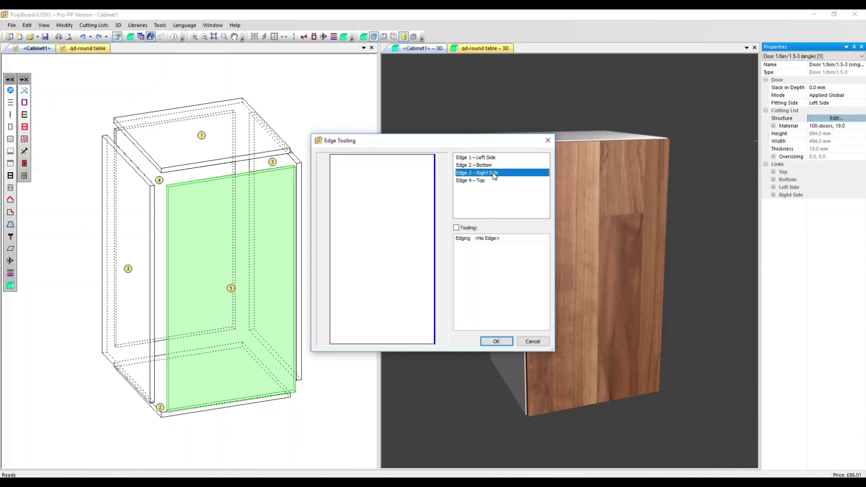
left_click(456, 228)
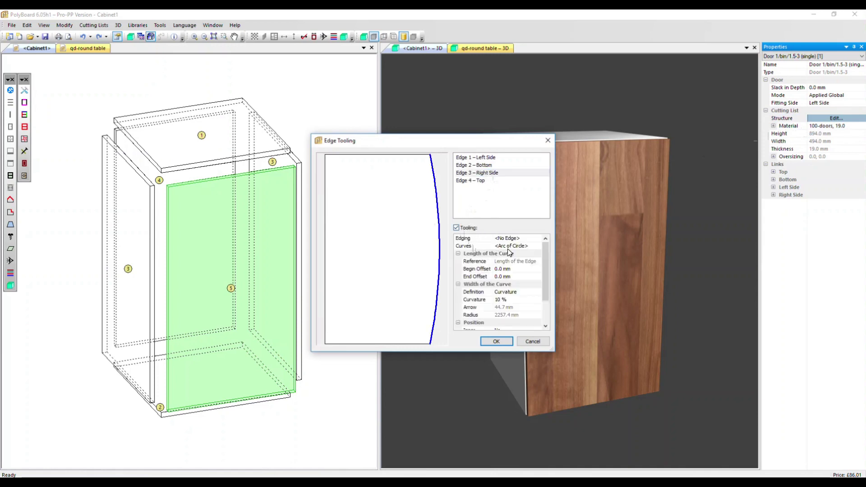
left_click(510, 247)
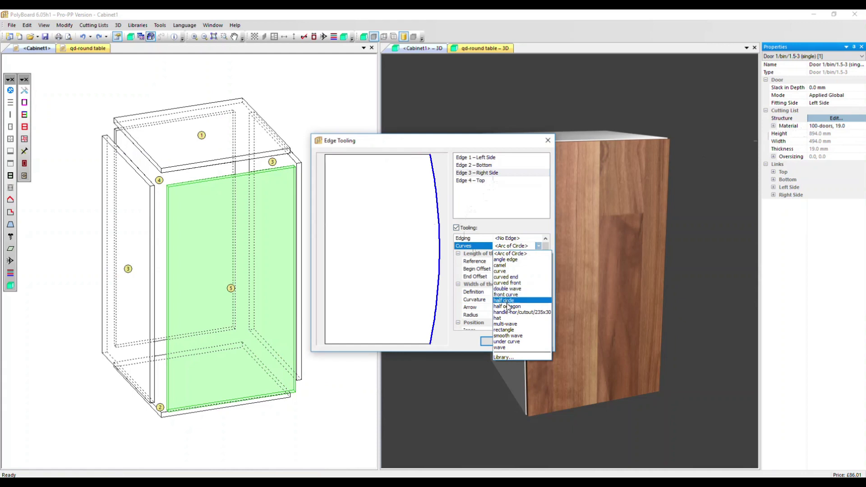
- Set the right edge's curve to curved front, replacing the hat shape first tried
left_click(502, 319)
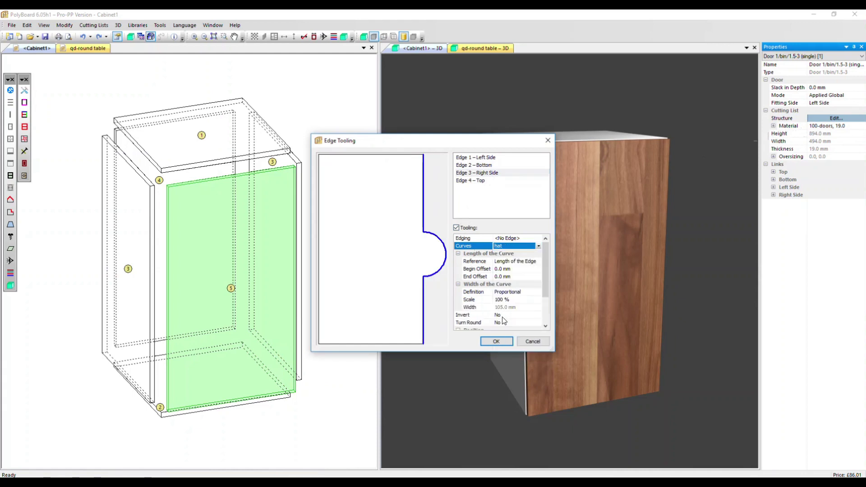
left_click(539, 246)
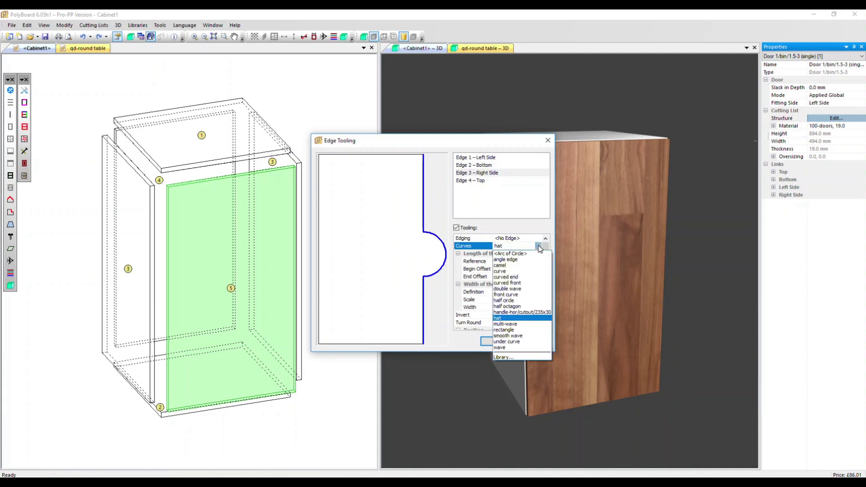
left_click(517, 283)
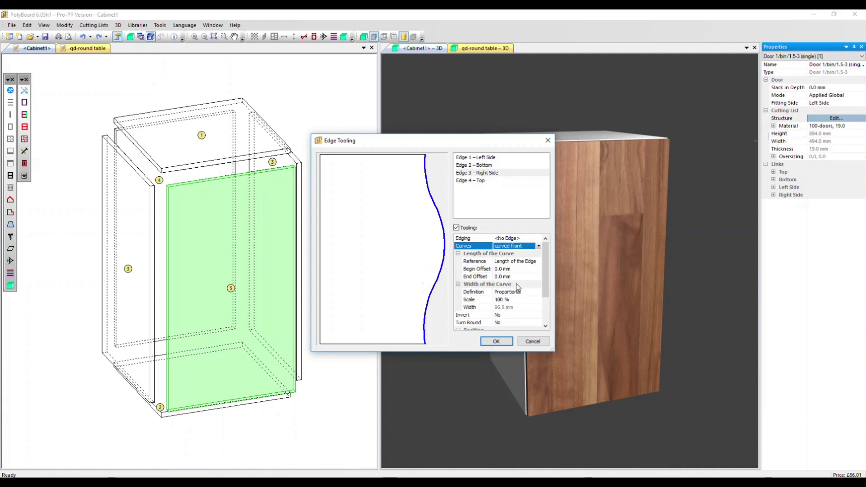
left_click(496, 269)
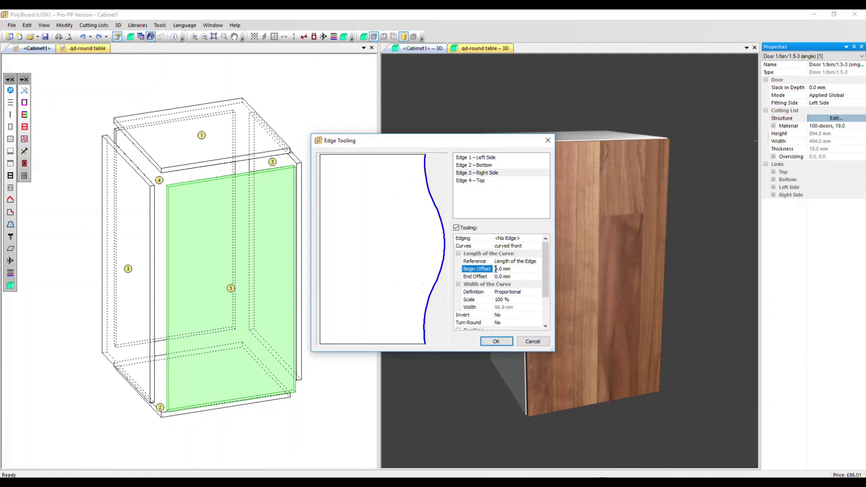
- Set the curve's Begin Offset to 0.0 mm
type("20")
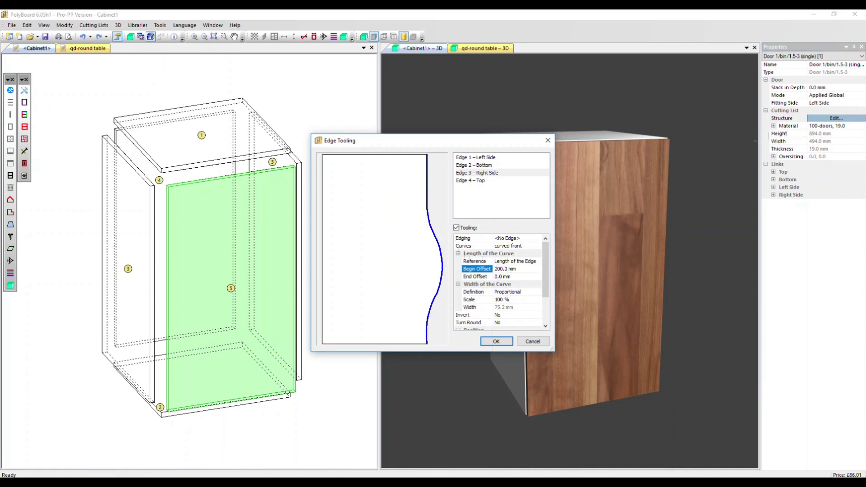
left_click_drag(502, 269, 489, 272)
key("Delete")
key("Return")
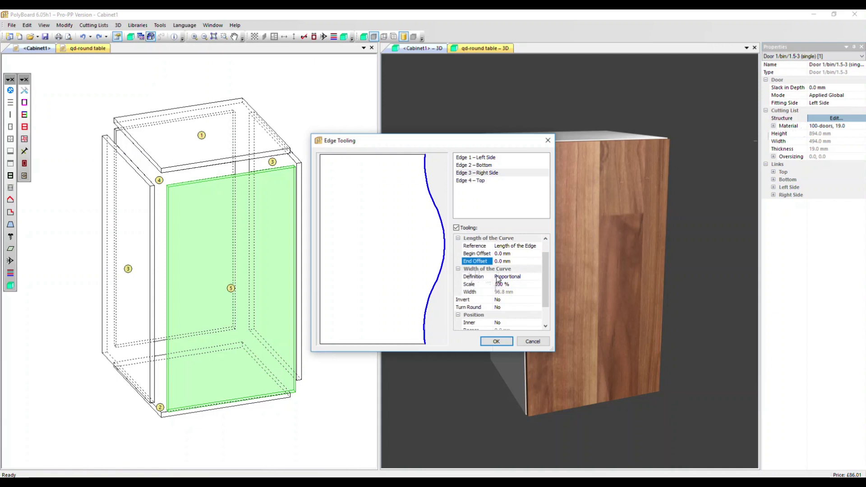
- Keep the curve width Proportional, after trying Distance, and set Scale to 50 %
left_click(498, 279)
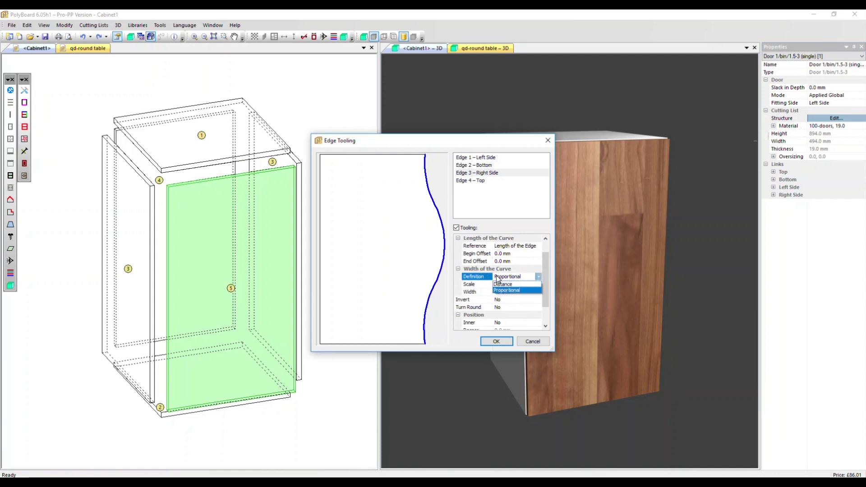
left_click(498, 284)
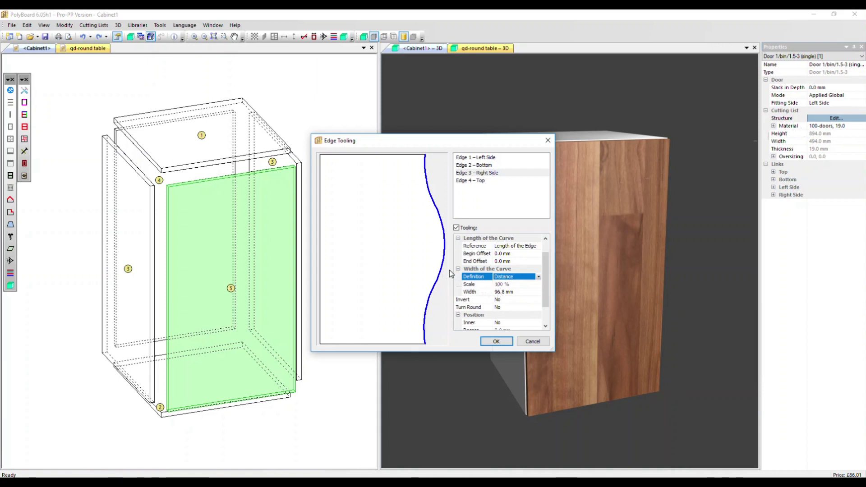
left_click(505, 277)
left_click(503, 291)
left_click(502, 285)
type("50")
key("Return")
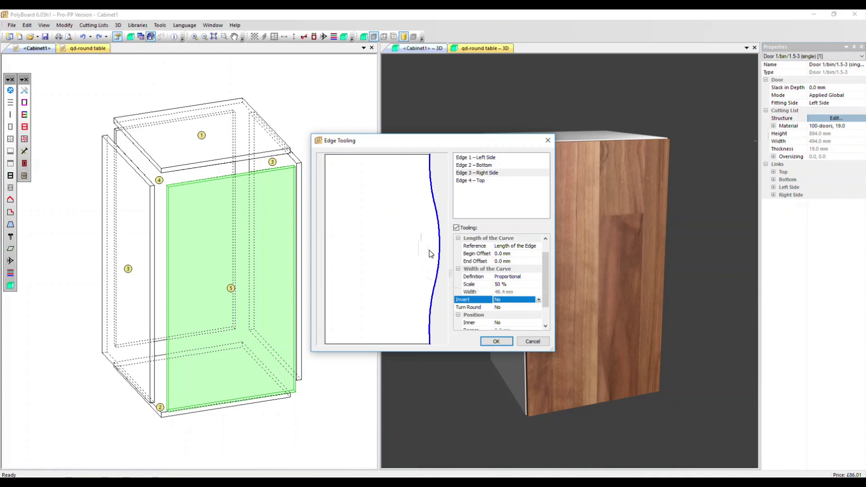
- Set both Turn Round and Inner to Yes for the right-edge curve
left_click(508, 310)
left_click(504, 315)
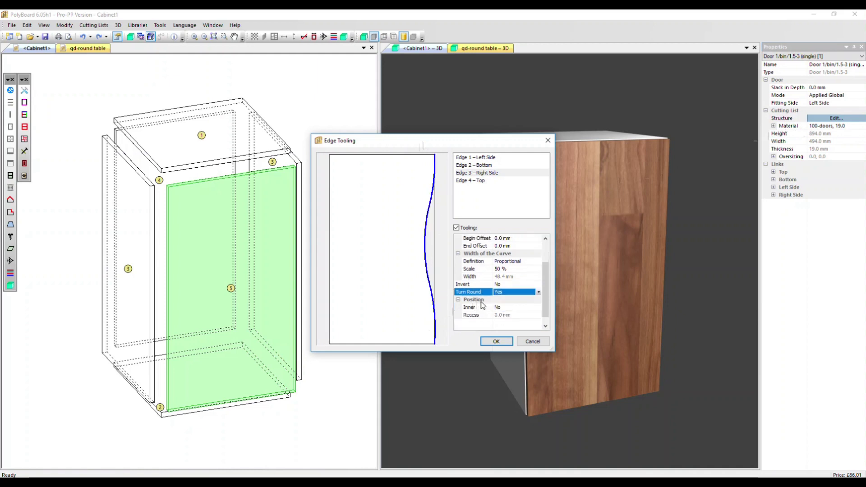
left_click(511, 308)
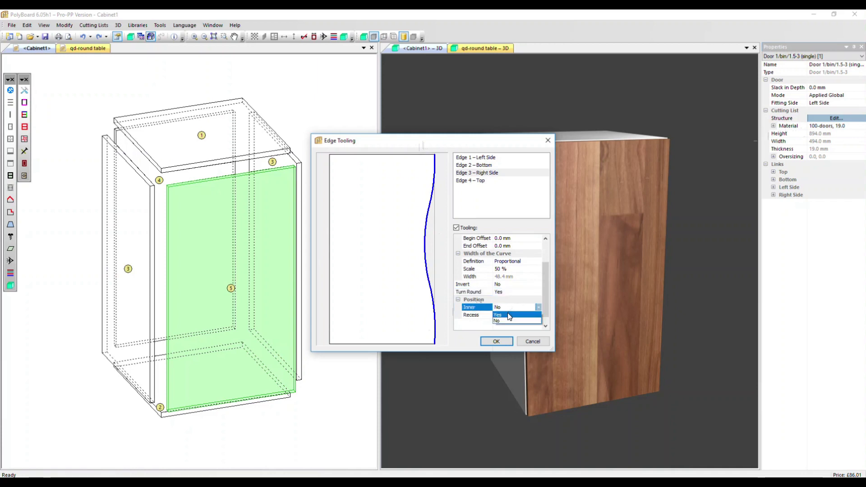
left_click(503, 319)
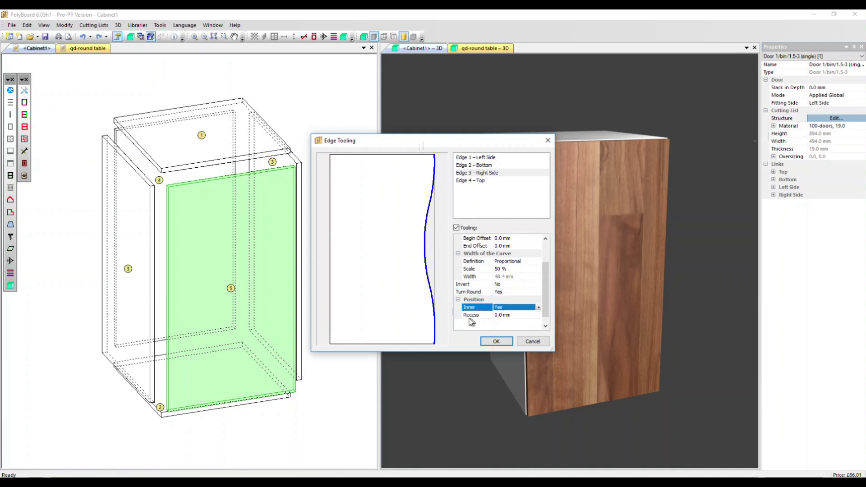
- Try a 50 mm Recess, reset it to 0.0 mm, and apply the curved edge tooling
left_click(496, 315)
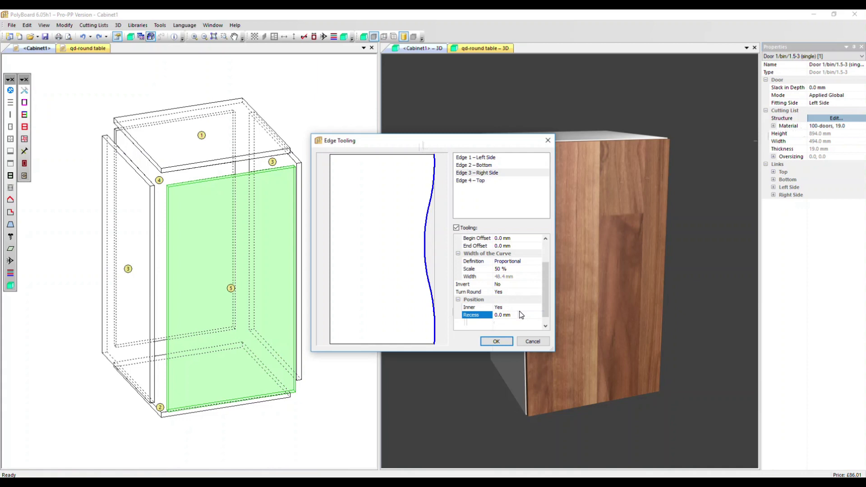
left_click(495, 315)
type("5")
key("Return")
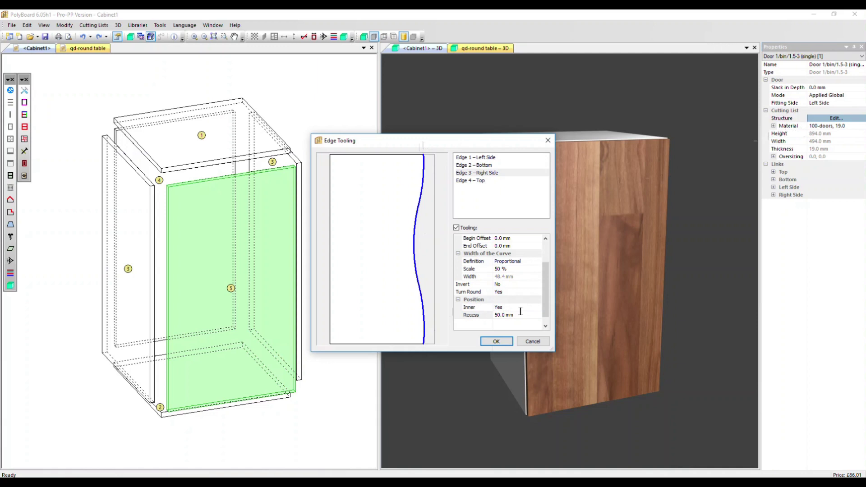
left_click(488, 314)
key("Delete")
key("Return")
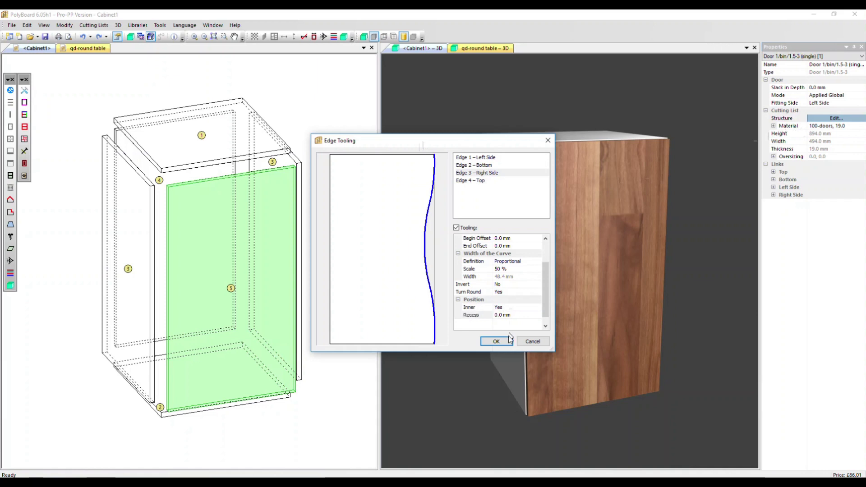
left_click(495, 342)
left_click_drag(499, 238, 555, 251)
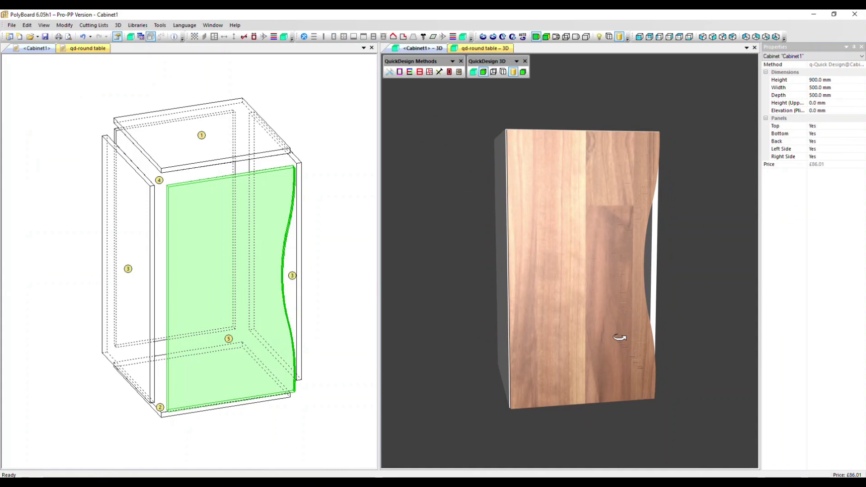
left_click(179, 285)
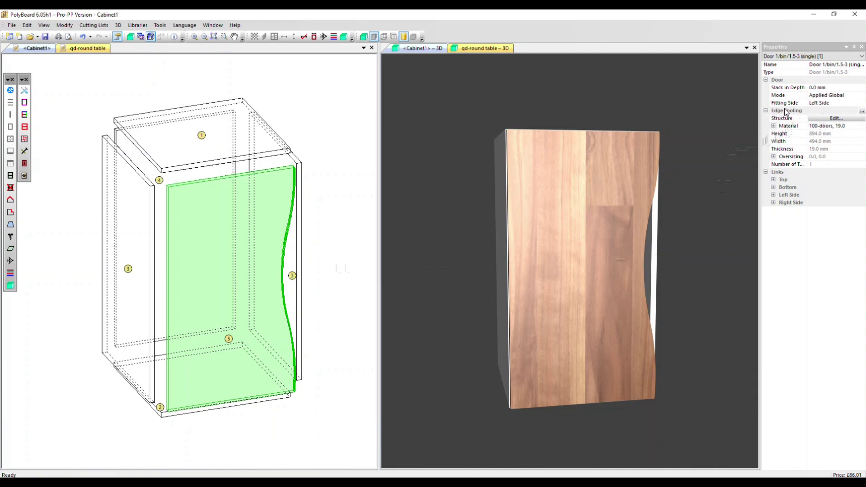
left_click(861, 112)
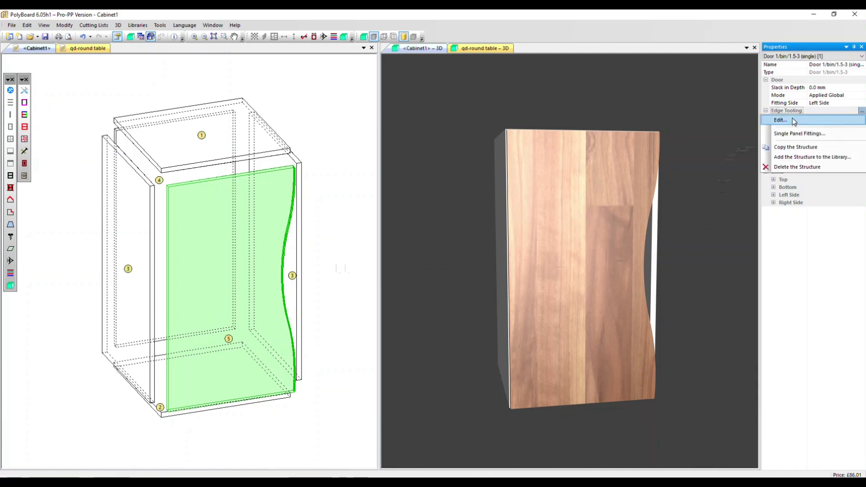
left_click(792, 117)
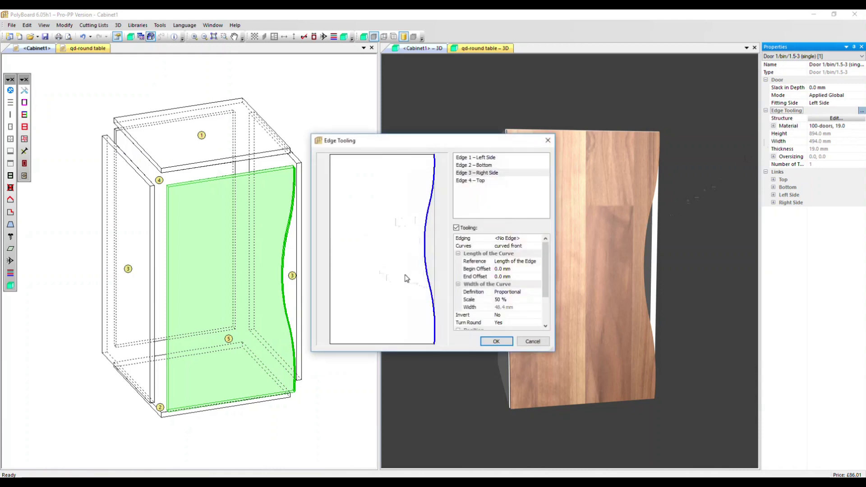
left_click(532, 341)
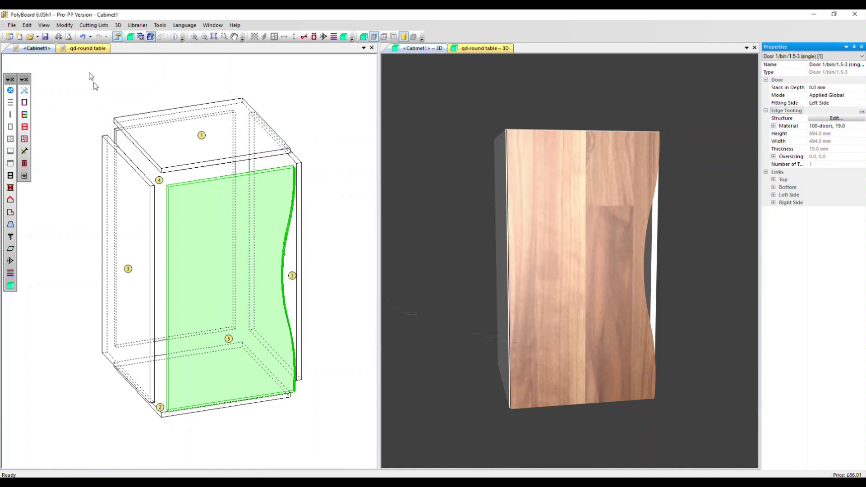
- Switch to the qd-round table design and orbit its 3D view to inspect it
left_click(83, 51)
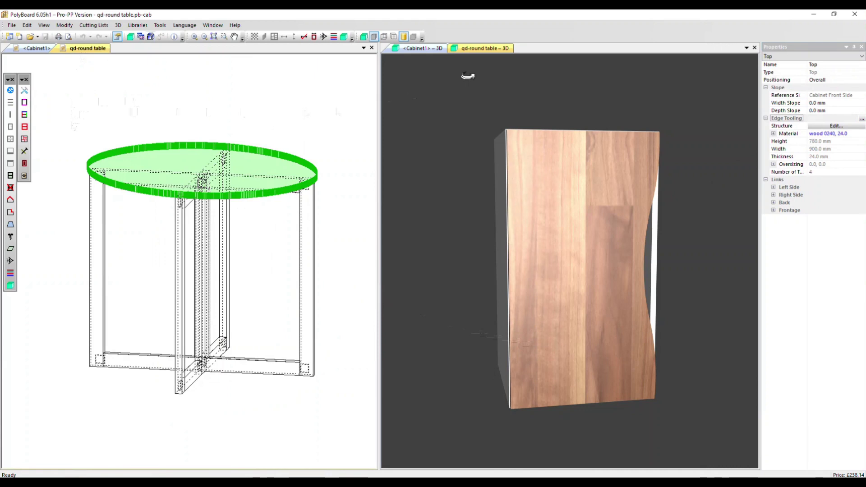
left_click(479, 50)
left_click_drag(493, 198, 610, 185)
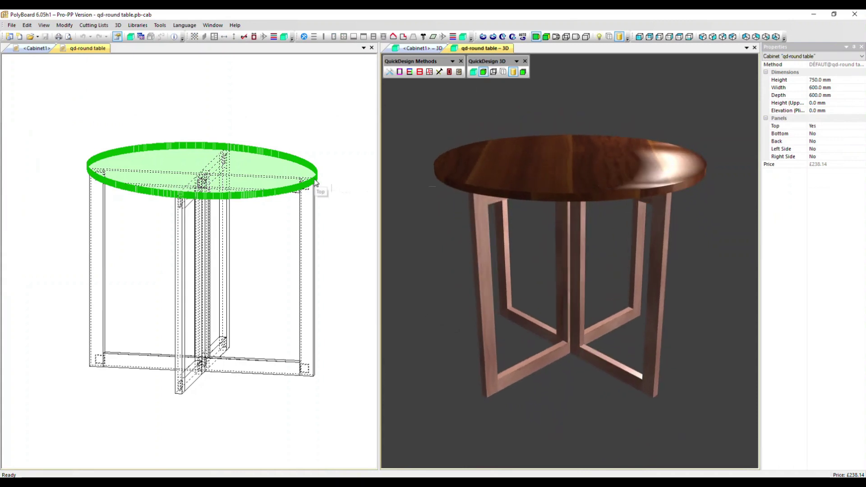
left_click(352, 144)
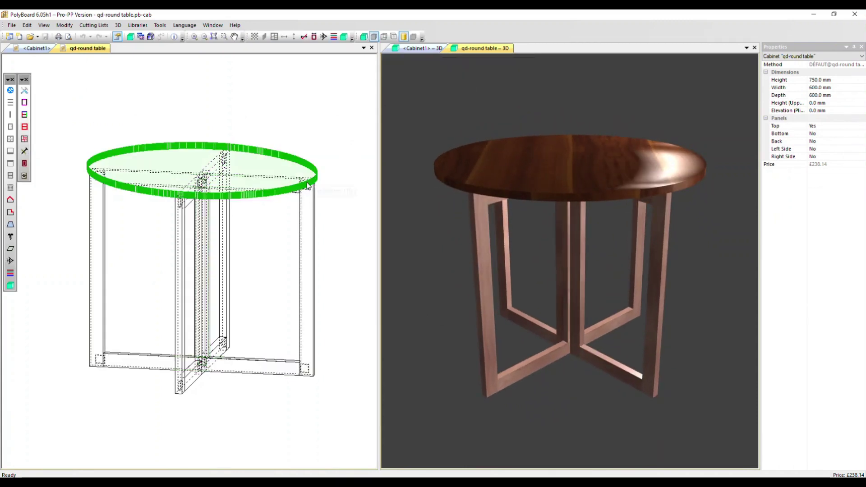
- Select the round table's top panel and open its Edge Tooling settings
left_click(273, 171)
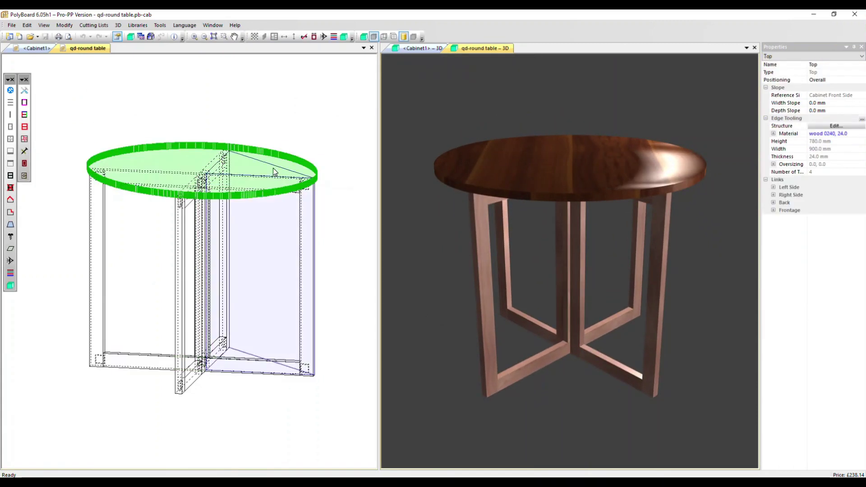
left_click(861, 119)
left_click(784, 124)
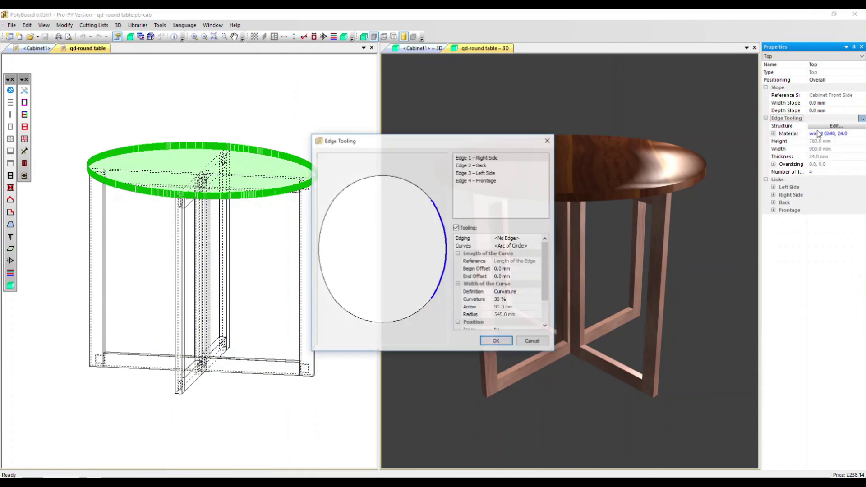